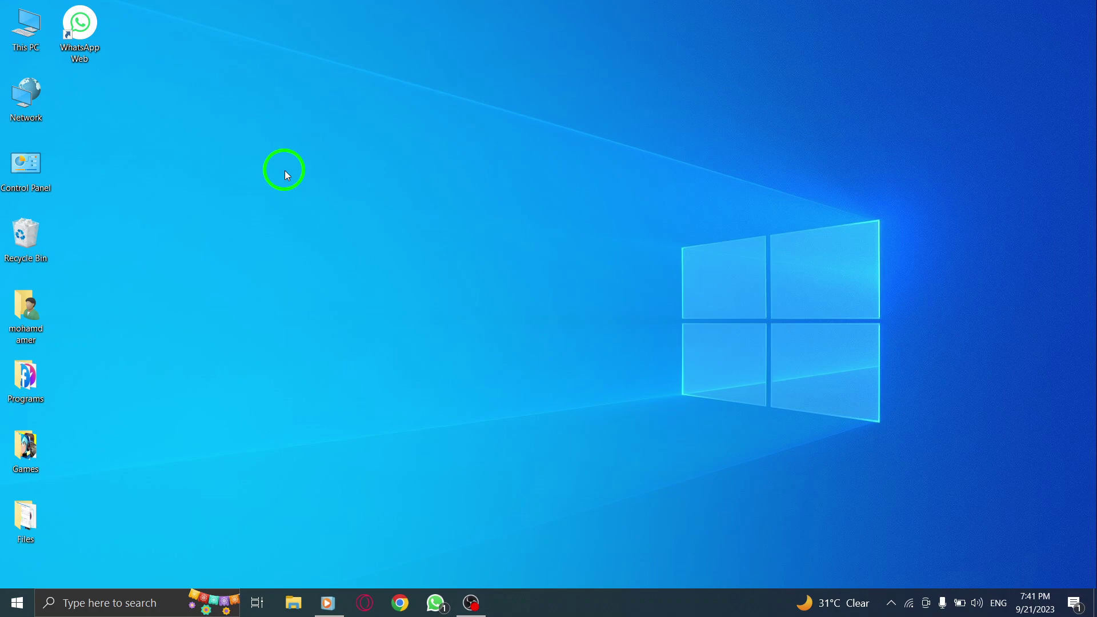
# Step: Launch WhatsApp Web from the desktop shortcut and open the 'new' community chat
pyautogui.doubleClick(81, 34)
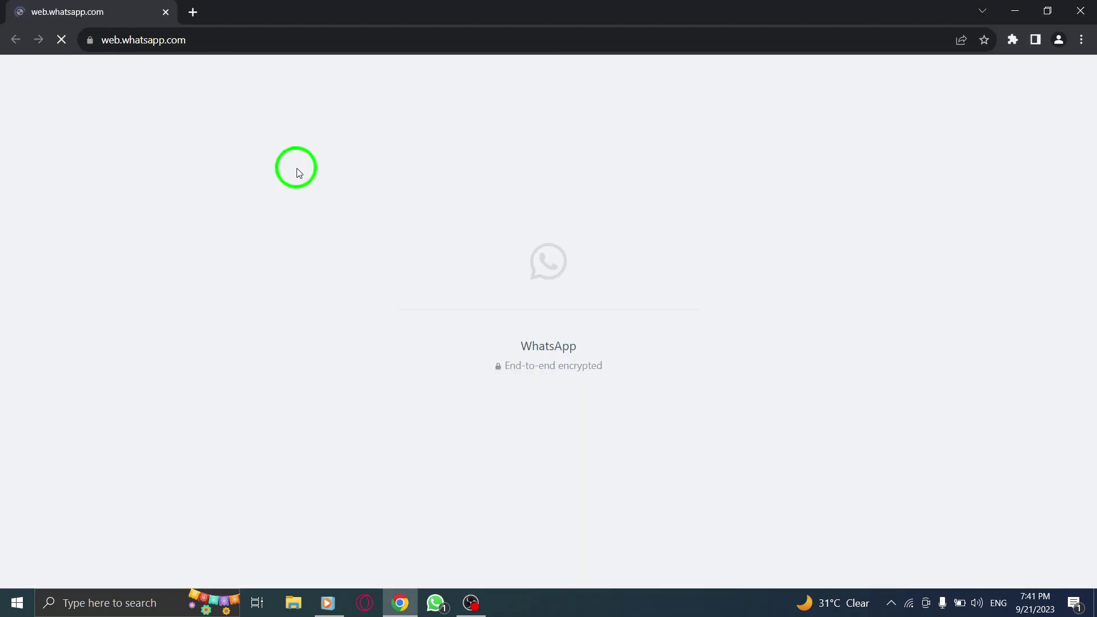
pyautogui.click(346, 211)
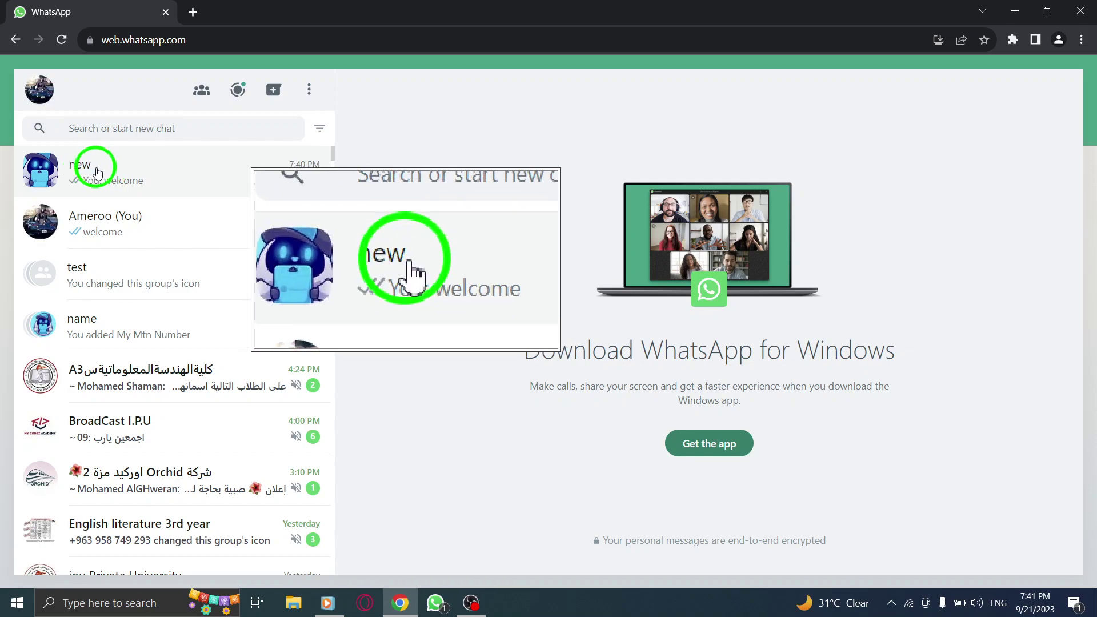
pyautogui.click(96, 172)
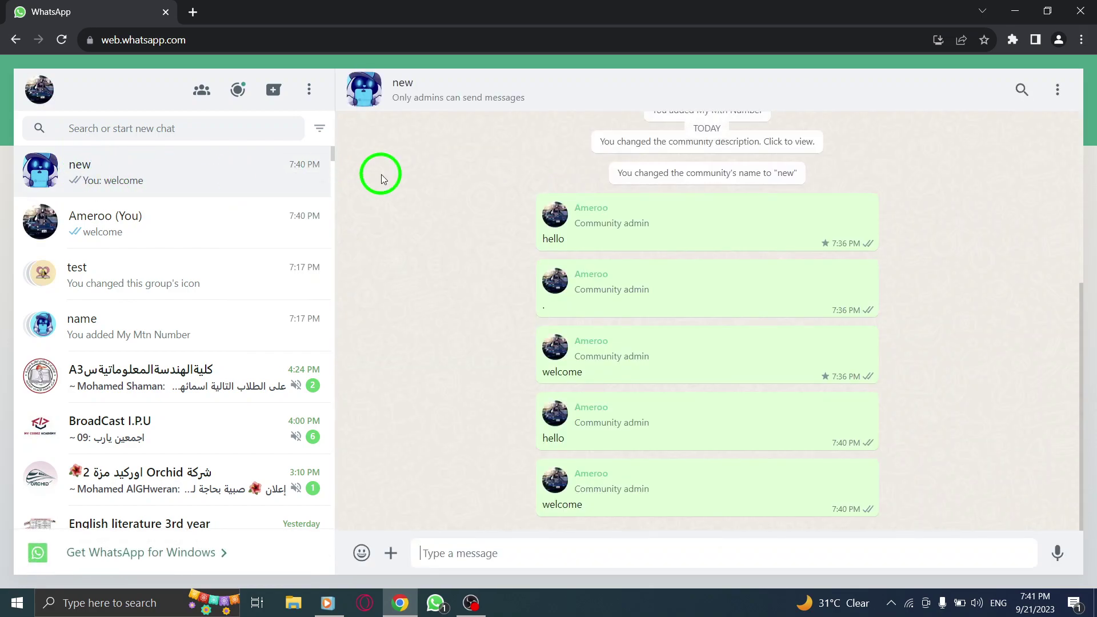
# Step: Open Announcements info for the 'new' community from the chat's options menu
pyautogui.click(1057, 92)
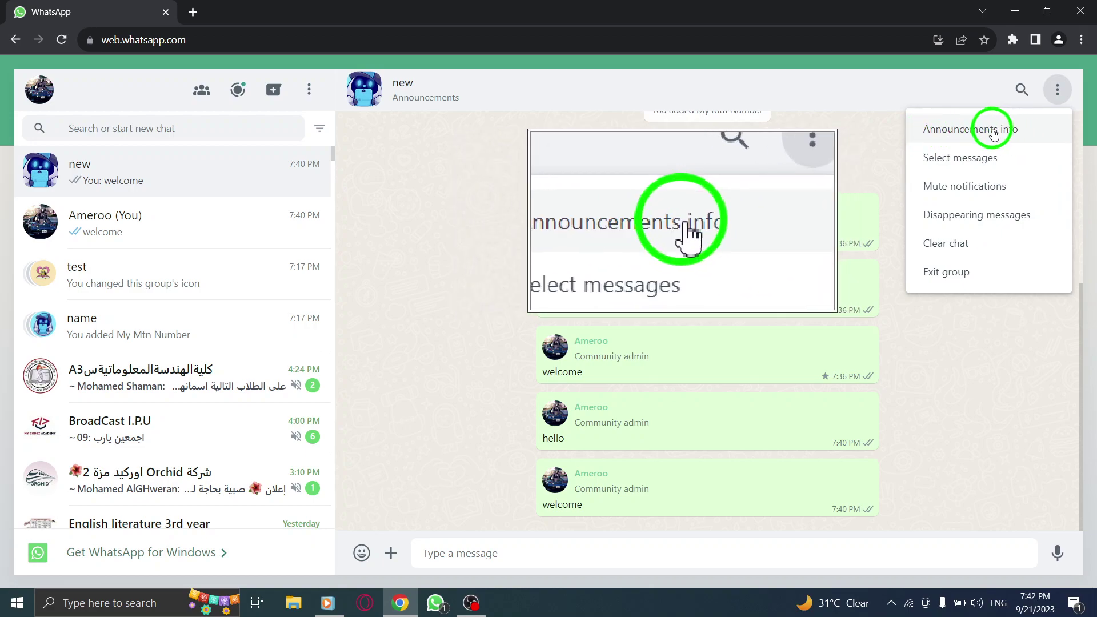
pyautogui.click(974, 129)
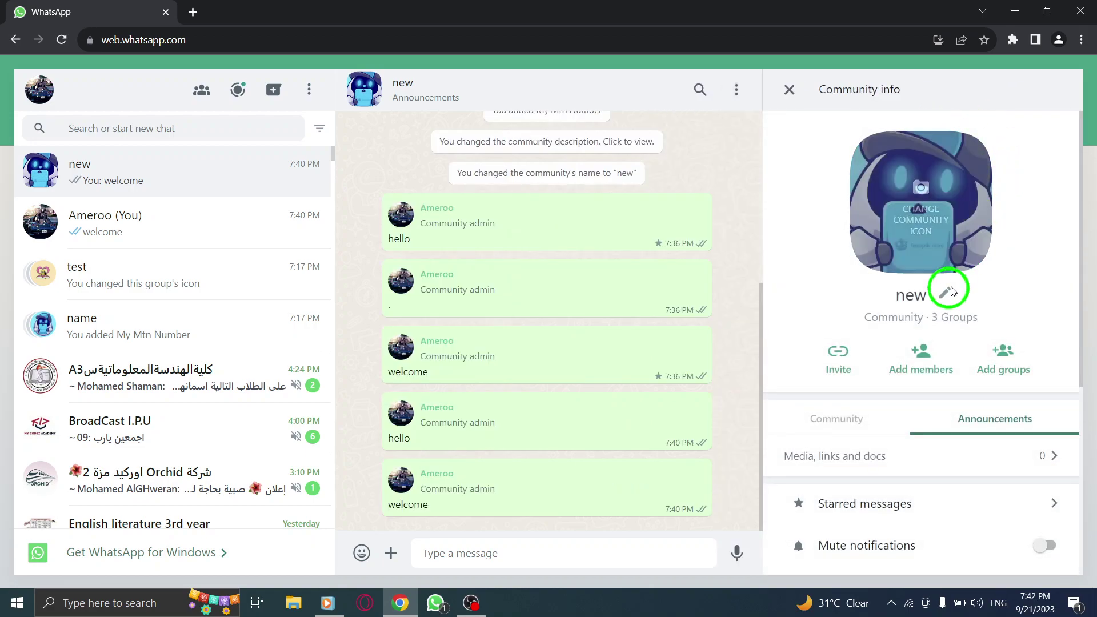
pyautogui.scroll(-3, 986, 316)
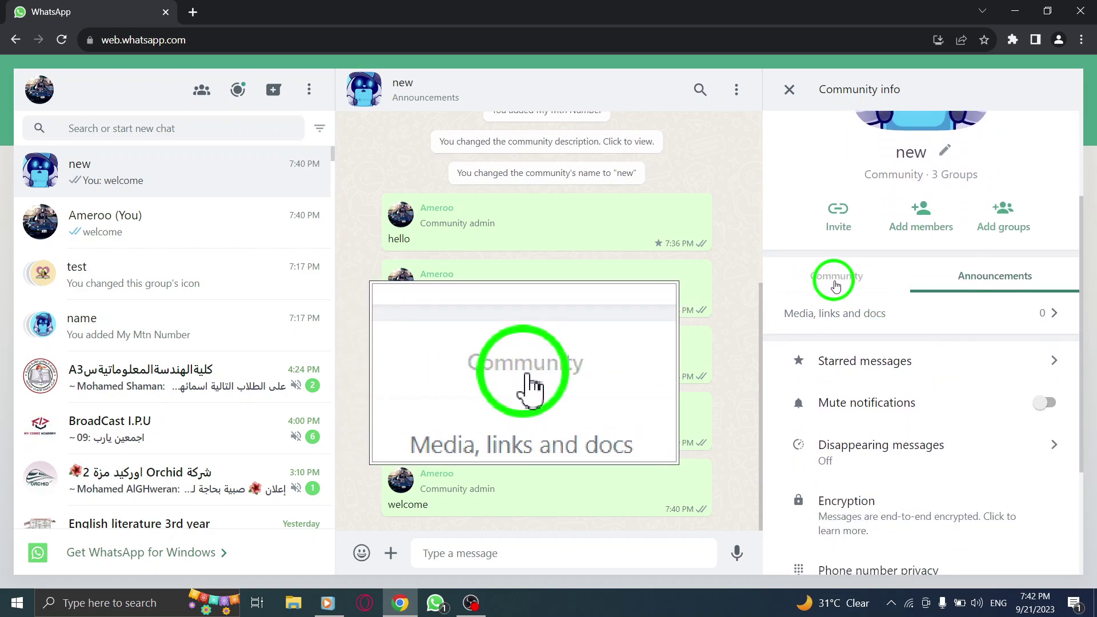
# Step: Switch to the Community tab and open the action menu on member My Mtn Number
pyautogui.click(837, 276)
pyautogui.scroll(-2, 883, 290)
pyautogui.scroll(-1, 883, 290)
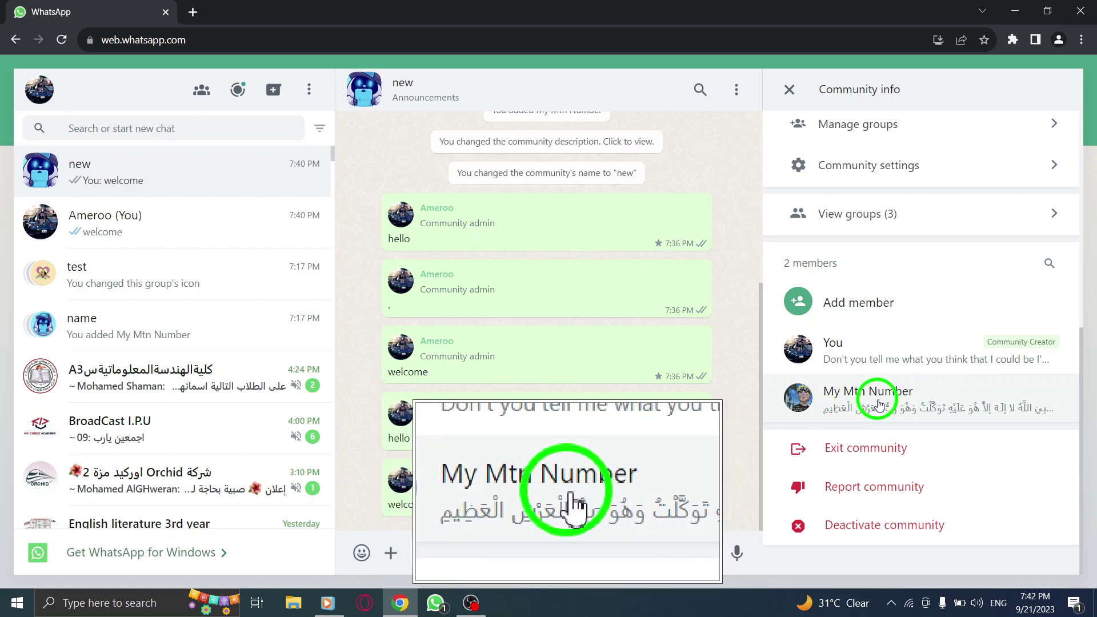
pyautogui.rightClick(855, 405)
pyautogui.click(850, 405)
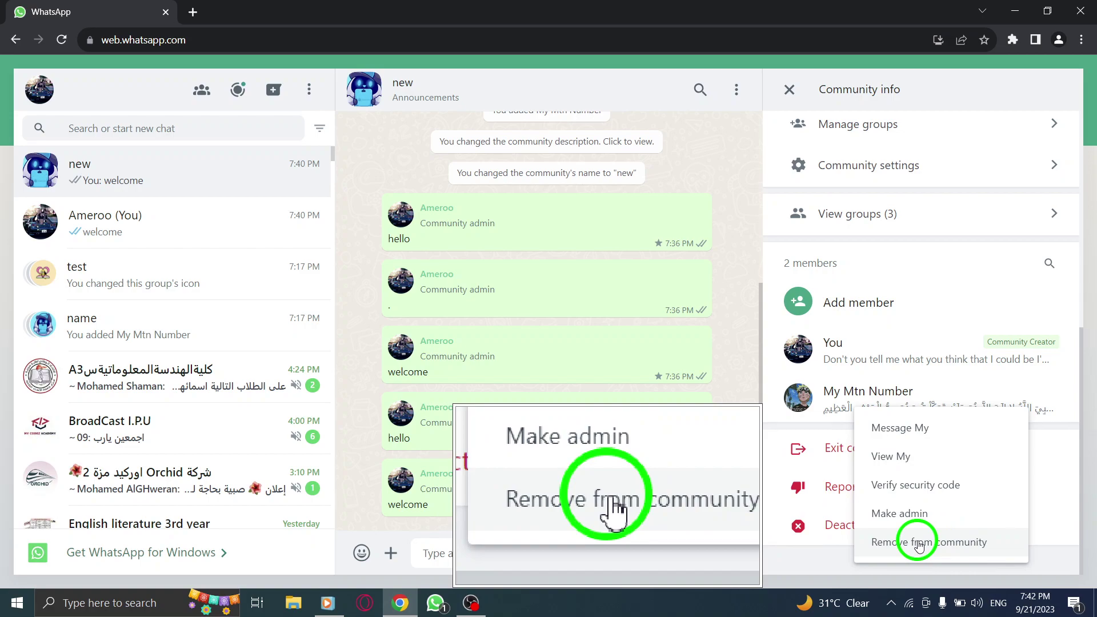
# Step: Remove My Mtn Number from the 'new' community and confirm the removal
pyautogui.click(918, 546)
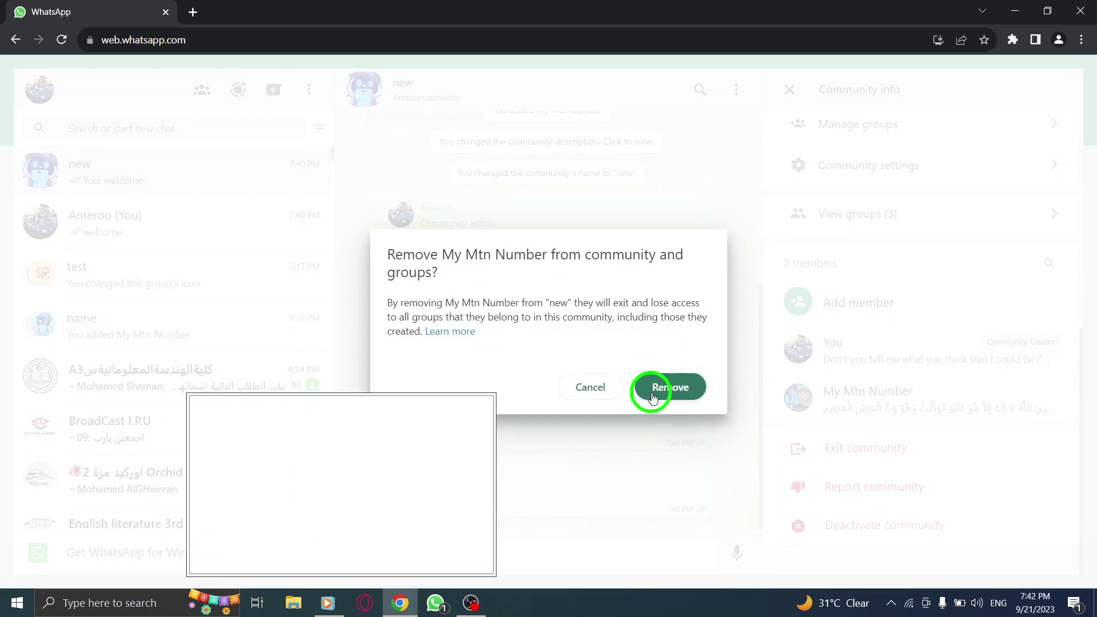
pyautogui.click(669, 390)
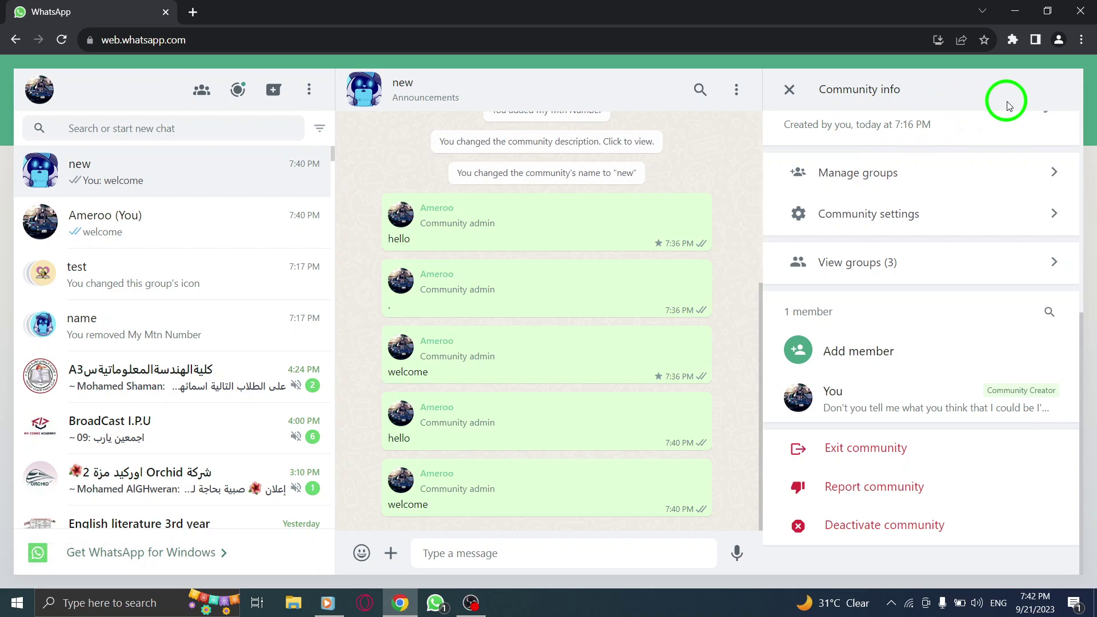
# Step: Close the Community info panel and the WhatsApp Web browser window
pyautogui.click(790, 90)
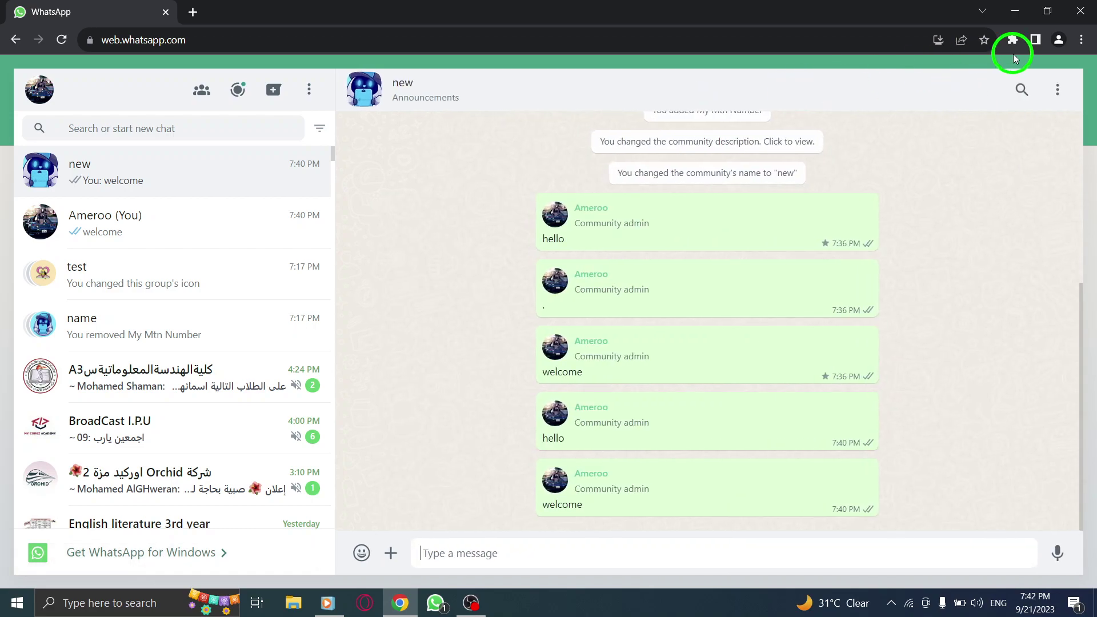
pyautogui.click(1081, 12)
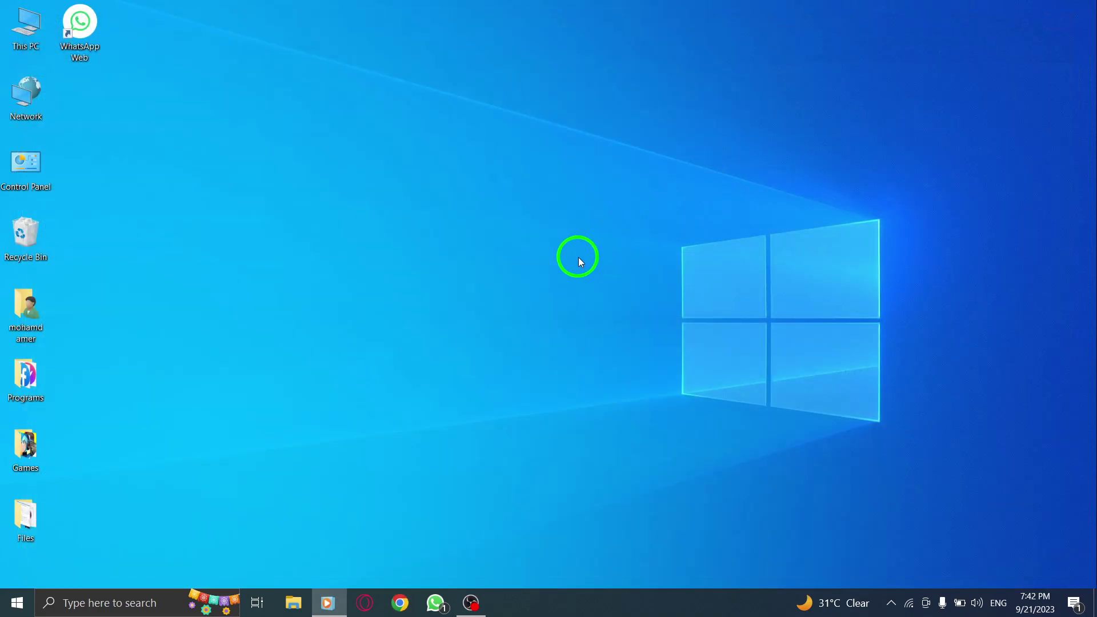